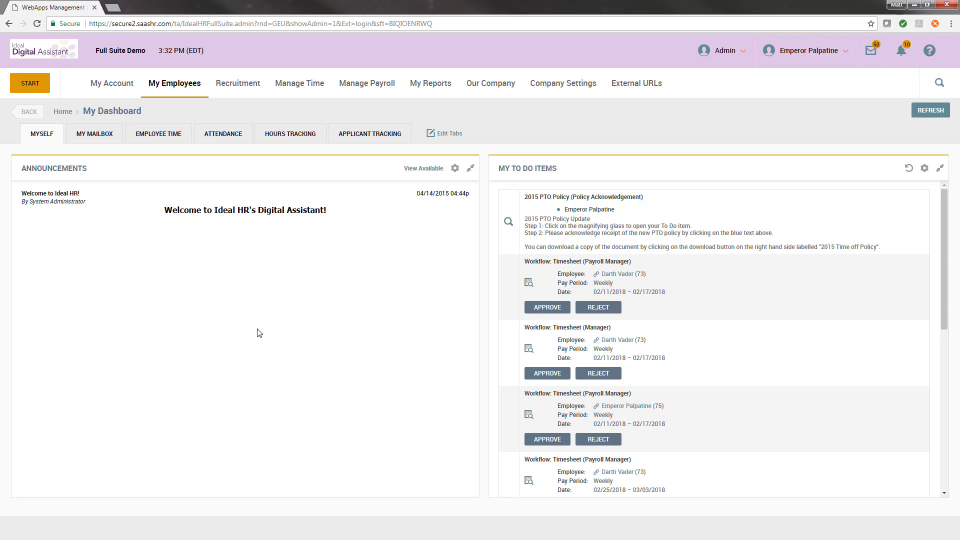
Open the Courses/Certifications list in the company's HR education setup and start a new course record.
left_click(550, 92)
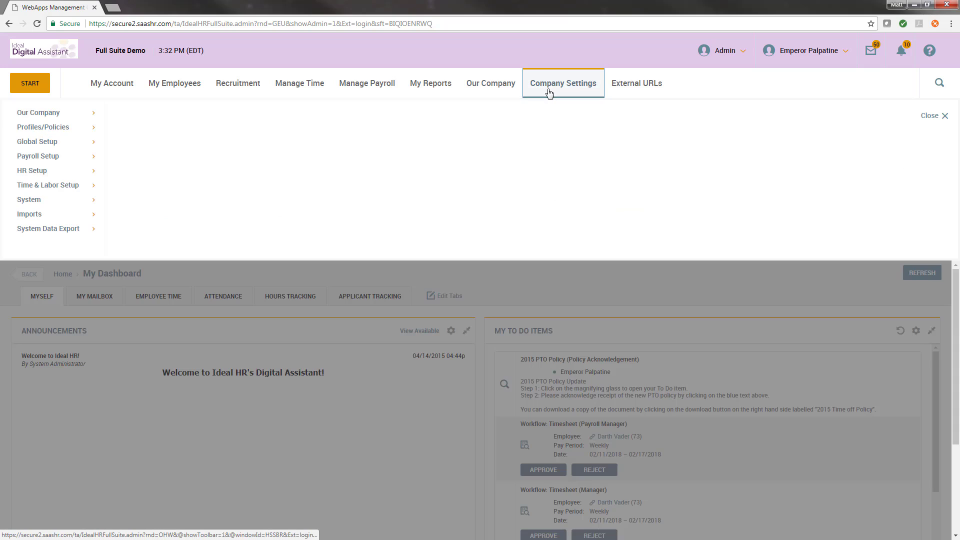
left_click(43, 173)
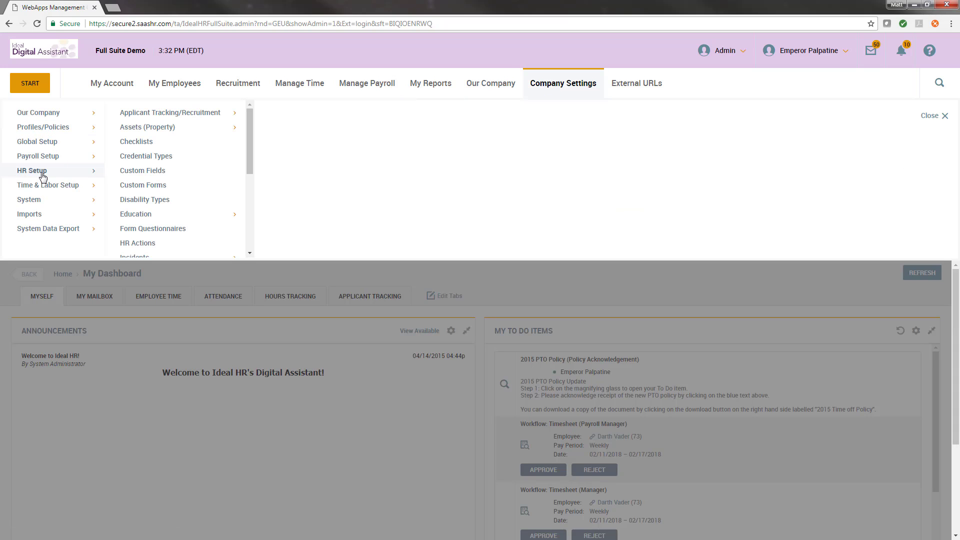
left_click(165, 214)
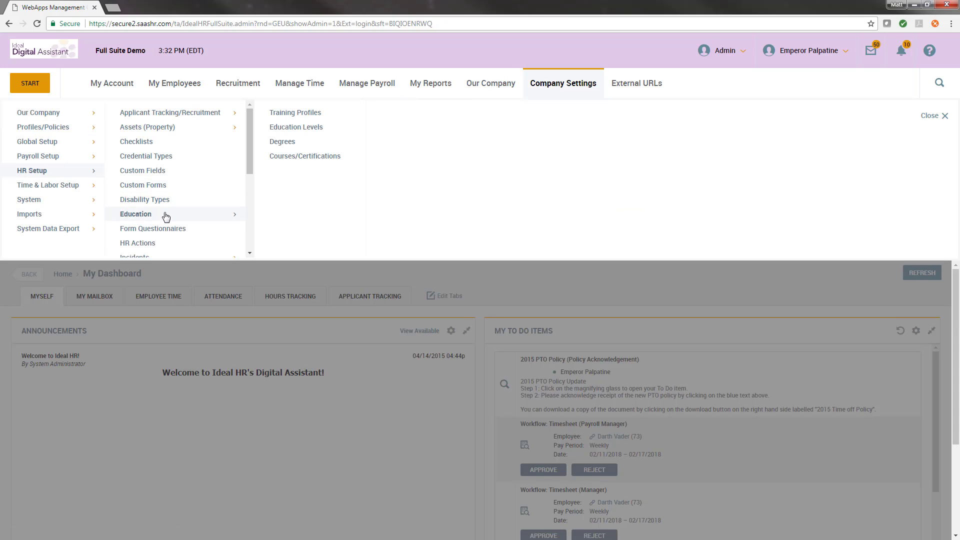
left_click(297, 157)
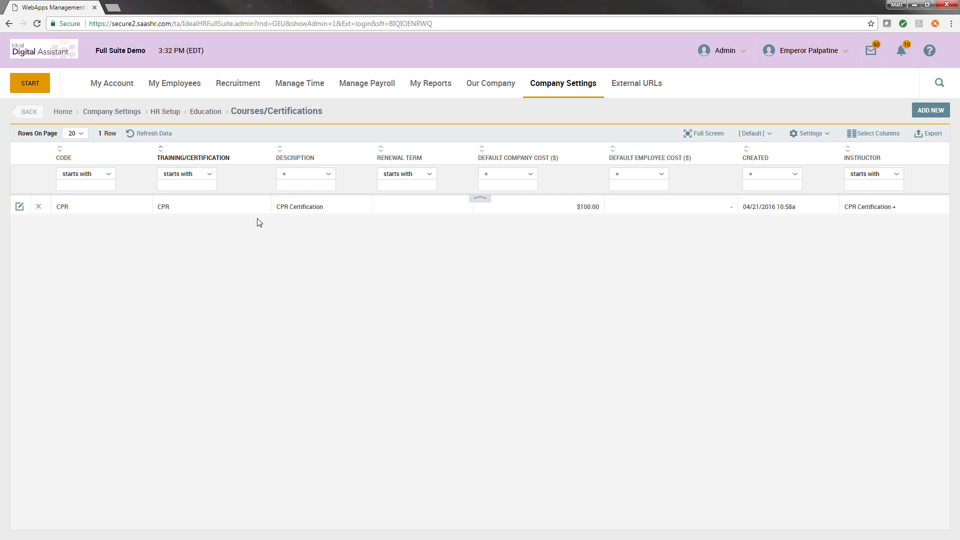
left_click(933, 113)
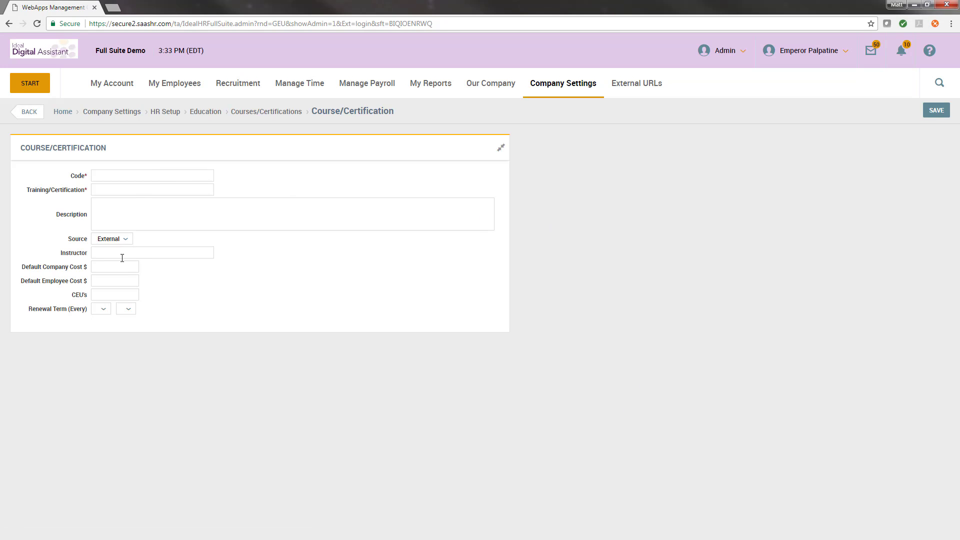
Enter "Management 101" as code and training name, with the description "This is a course taken at the local community college.".
left_click(116, 177)
type("Management 101")
key("Tab")
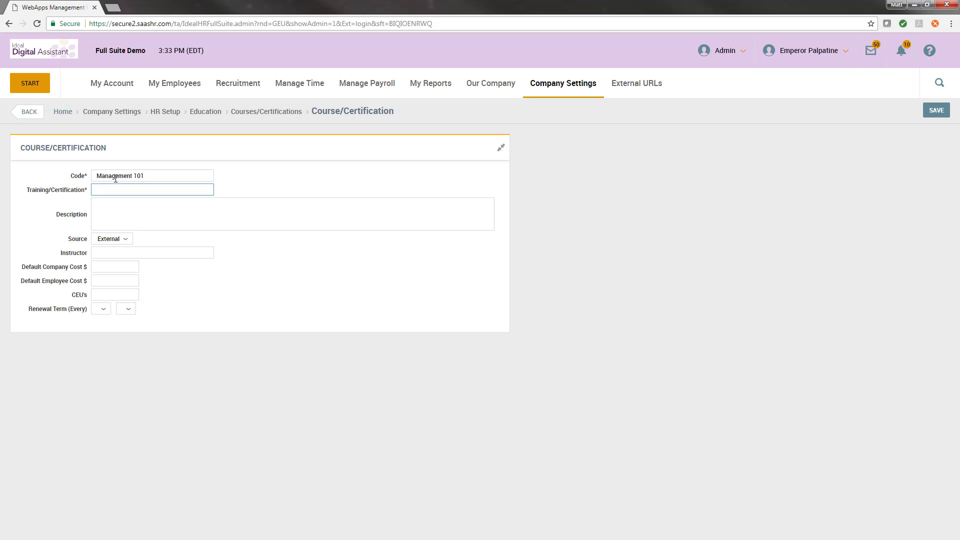
type("Management 101")
left_click(104, 216)
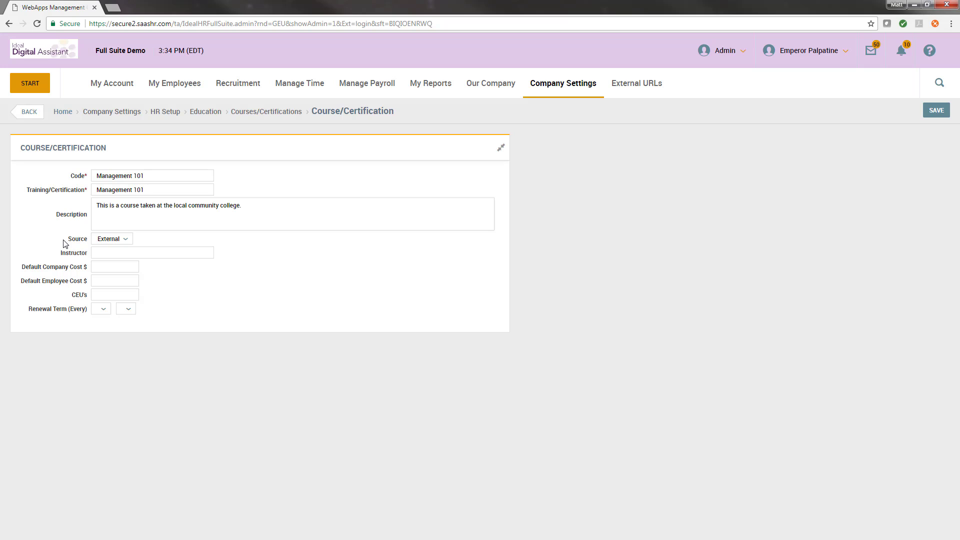
Keep the source External and set default company cost to 100.00, default employee cost to 50.00 and CEU's to 2.
left_click(114, 239)
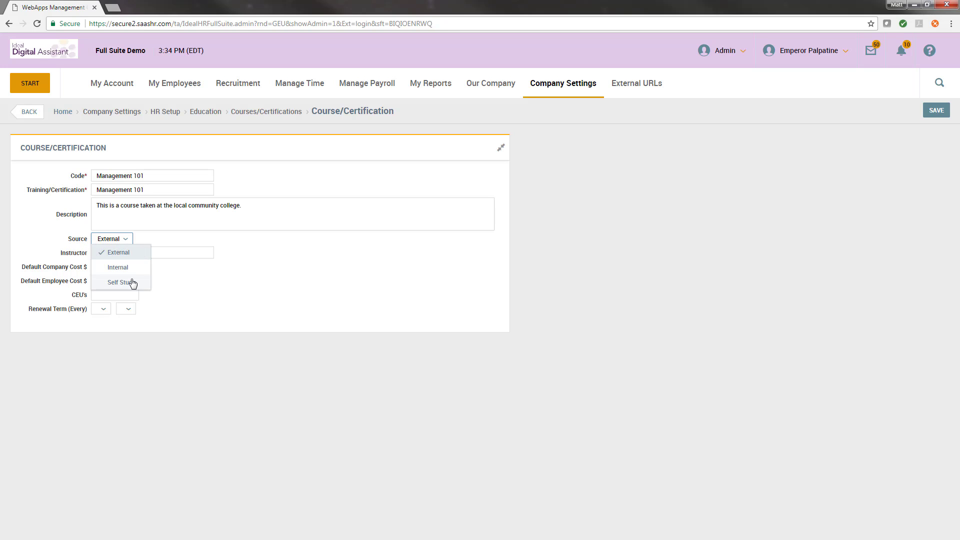
left_click(168, 245)
left_click(118, 252)
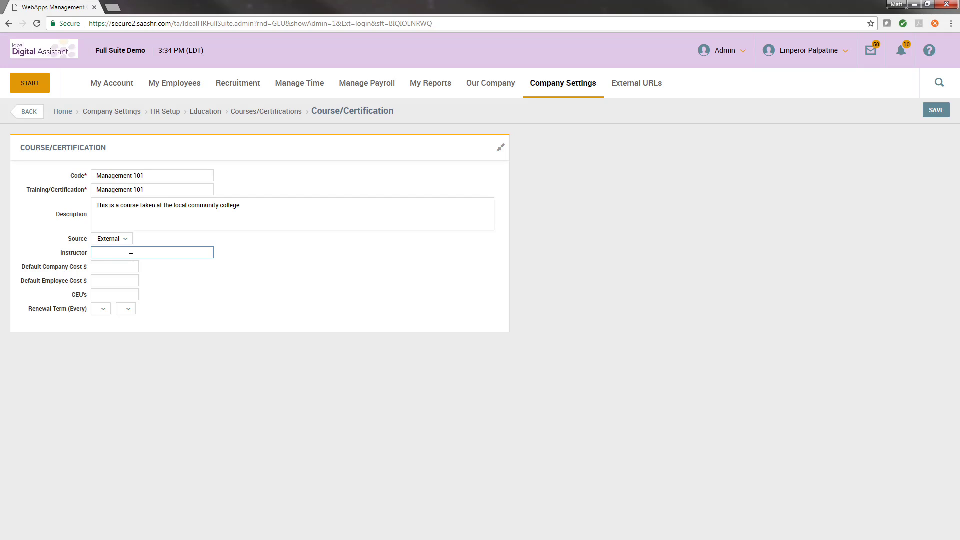
left_click(113, 268)
type("100.00")
key("Tab")
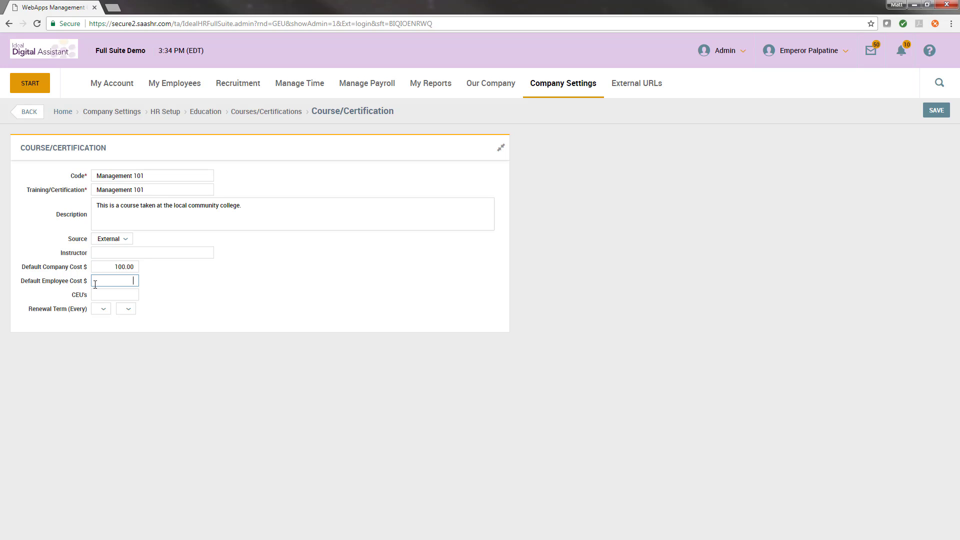
type("50.00")
left_click(158, 283)
left_click(118, 295)
type("2")
left_click(161, 352)
Leave the renewal term blank and save the Management 101 course.
left_click(99, 311)
left_click(127, 311)
left_click(106, 312)
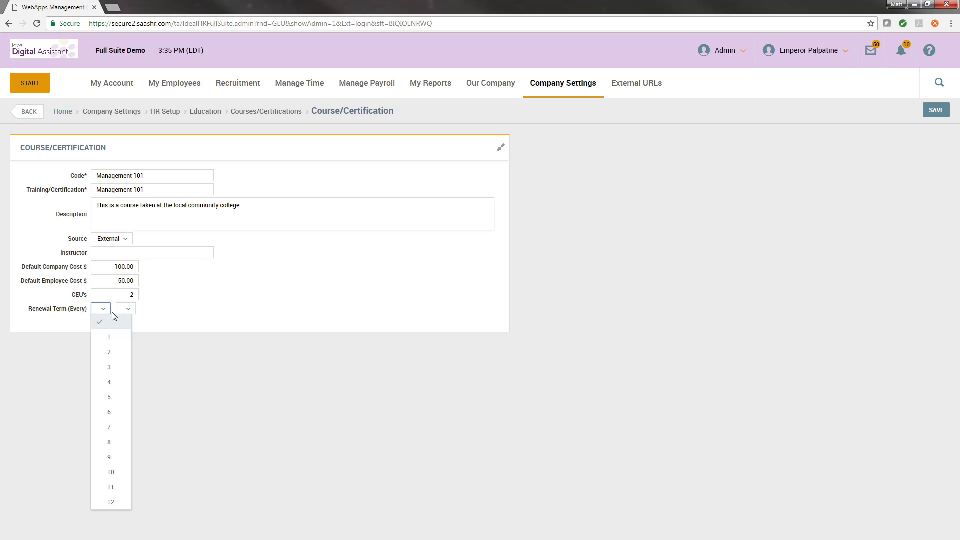
left_click(139, 320)
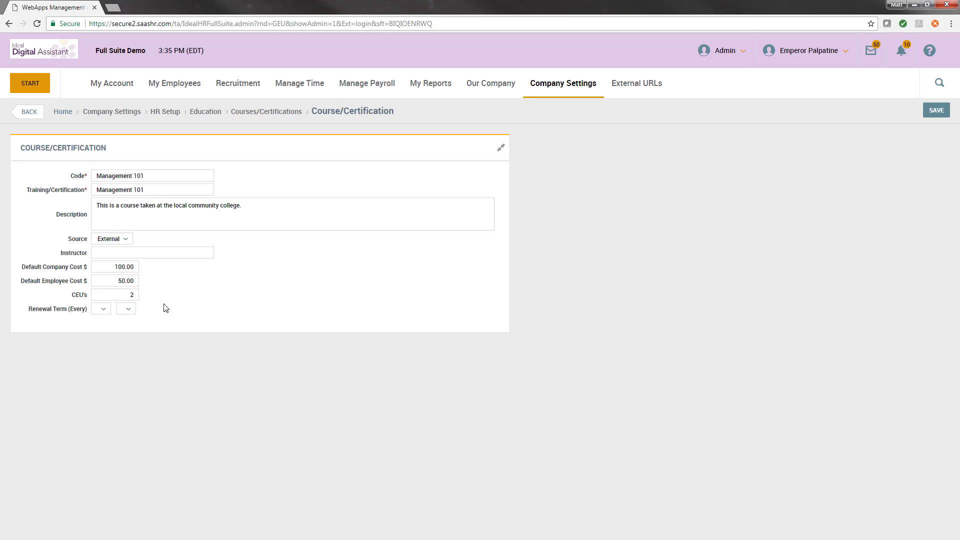
left_click(938, 112)
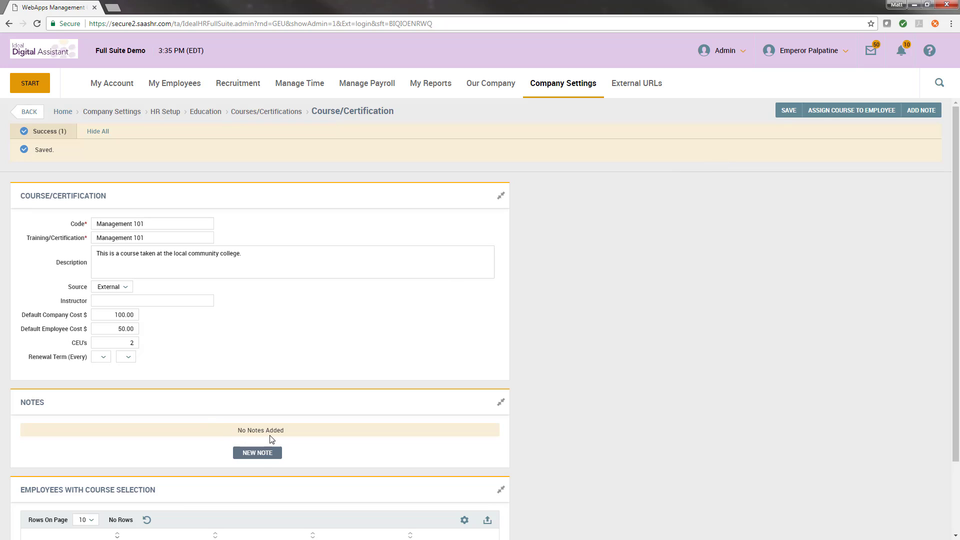
Add a note reading "NOtes" to the Management 101 course.
left_click(264, 453)
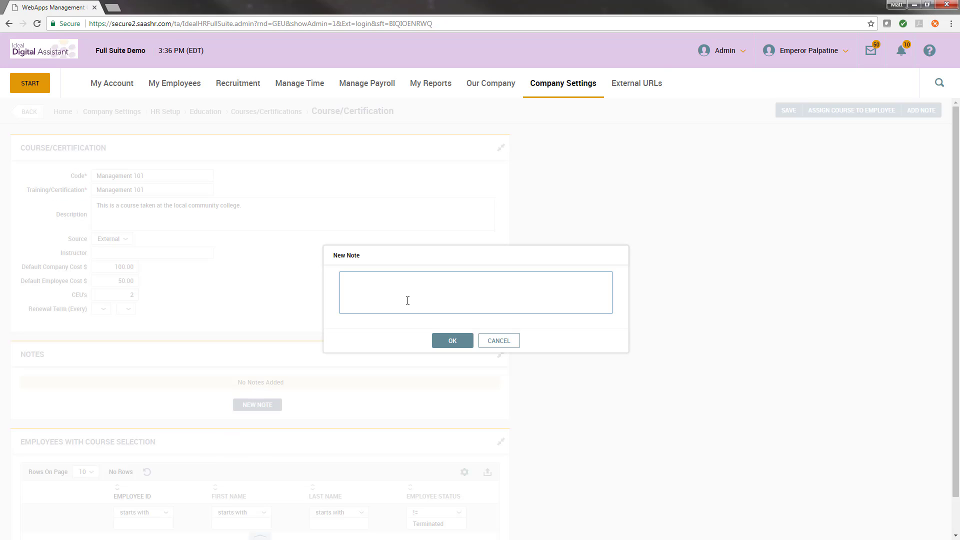
type("NOtes")
left_click(447, 342)
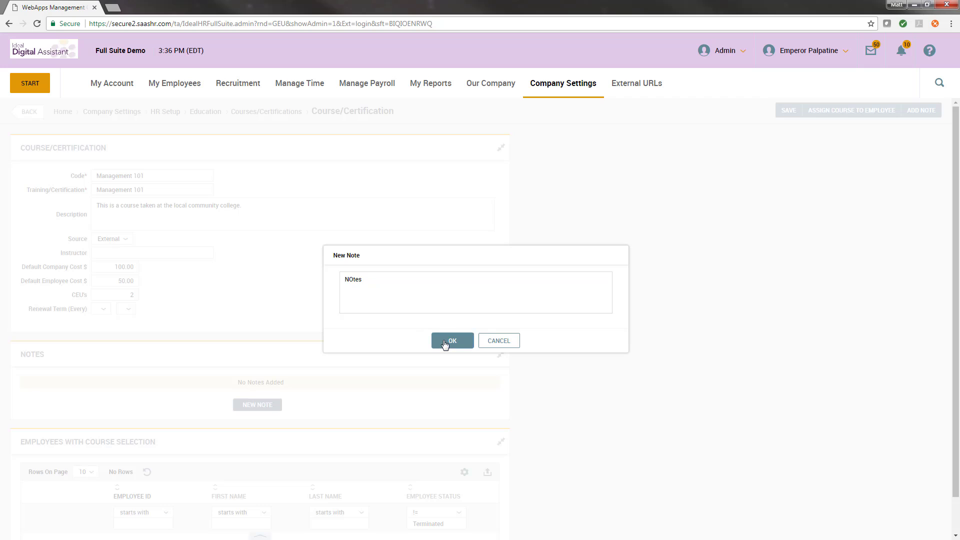
left_click_drag(22, 399, 167, 409)
left_click(204, 418)
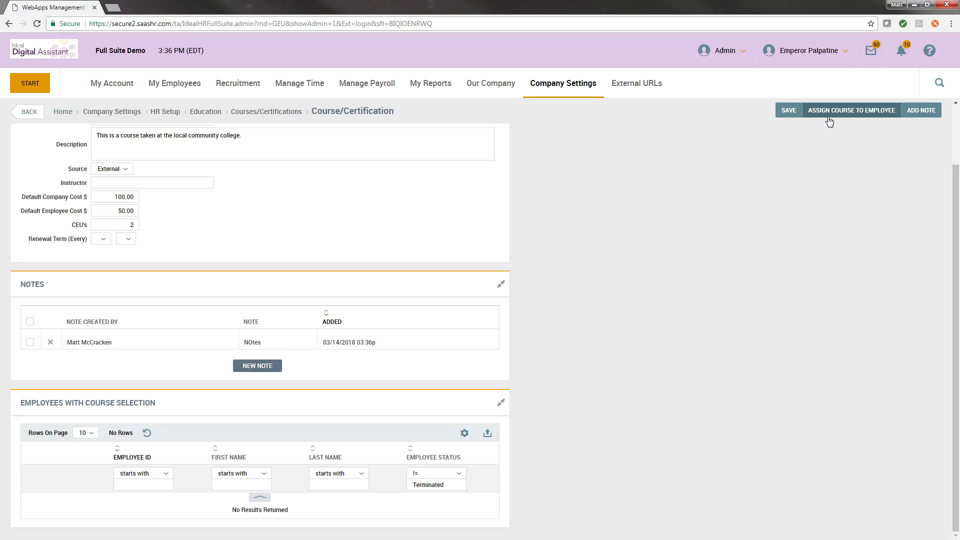
left_click(845, 113)
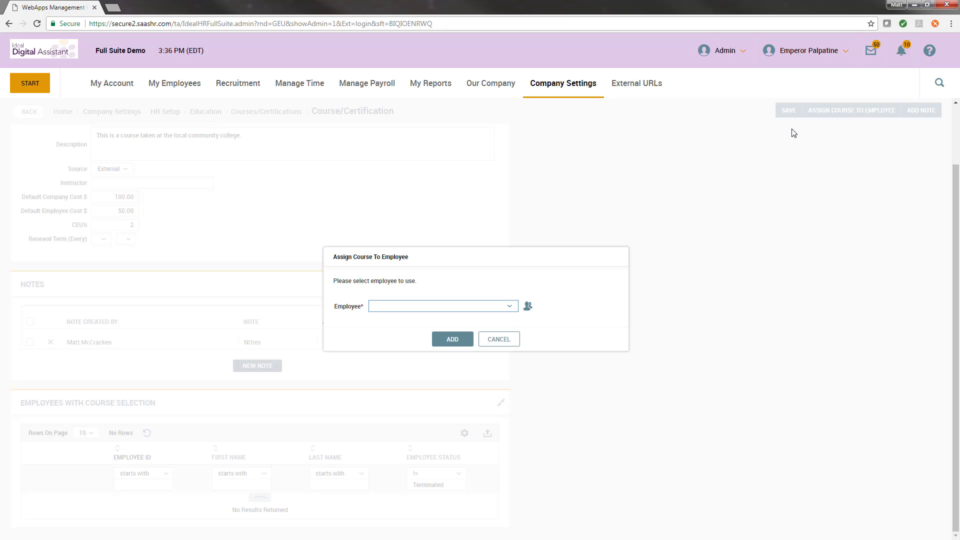
left_click(495, 305)
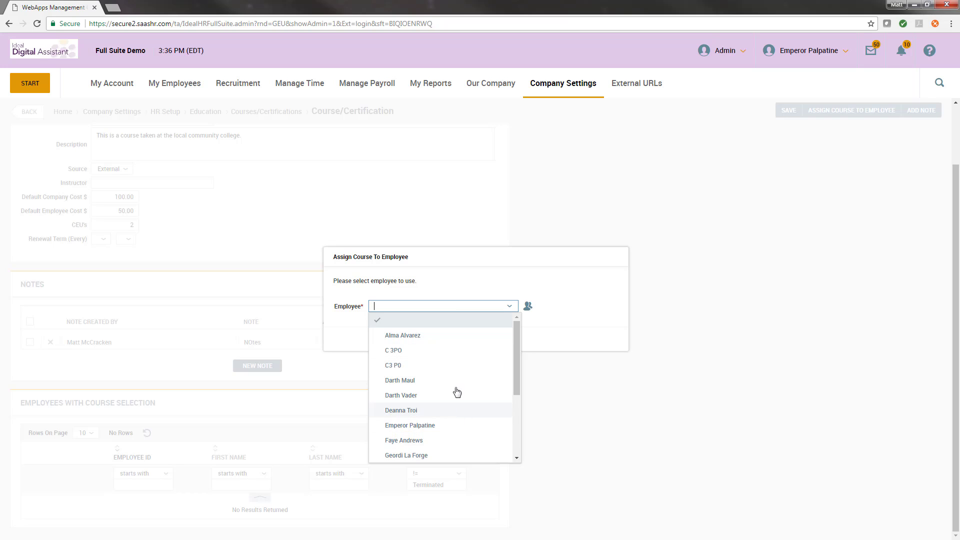
left_click(524, 332)
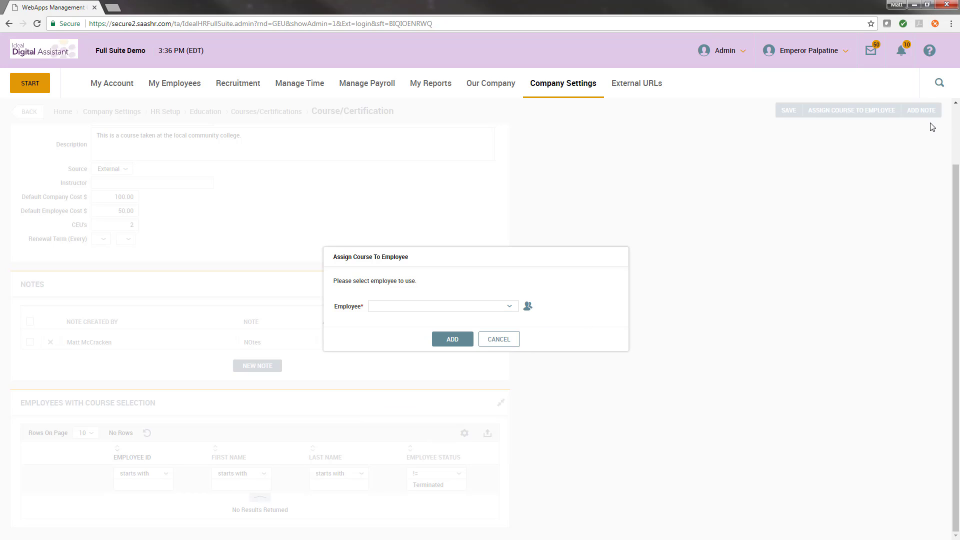
left_click(499, 339)
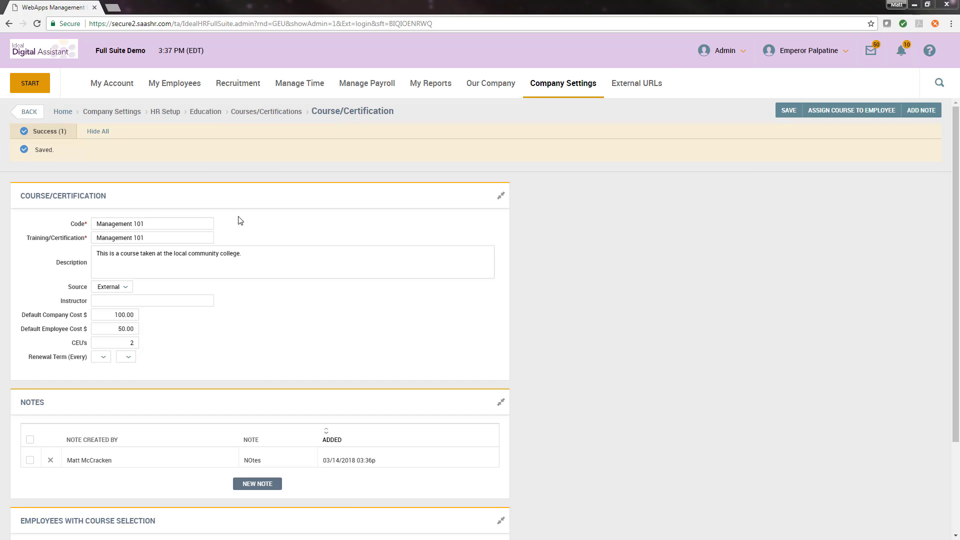
Open the employees' Trainings/Certifications list under Employee HR Maintenance.
left_click(196, 89)
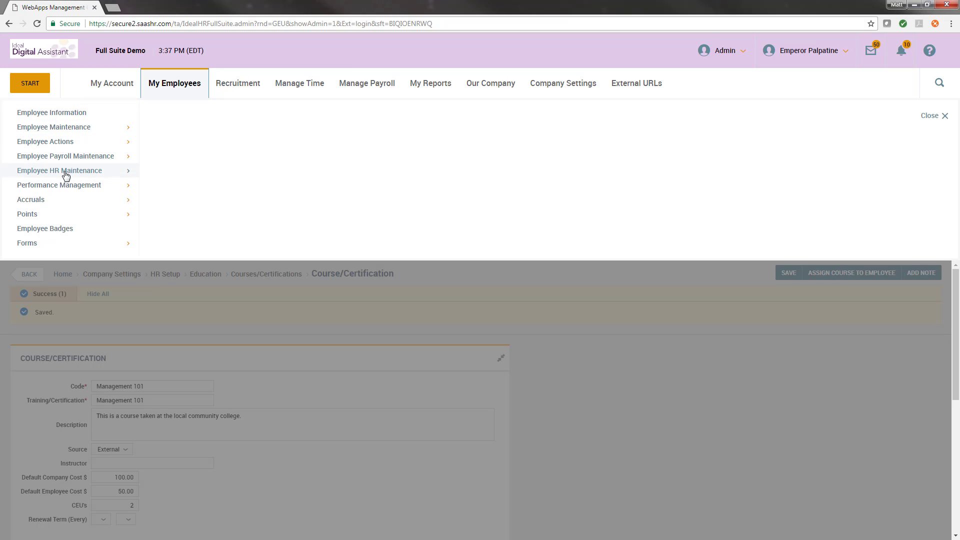
mouse_move(66, 175)
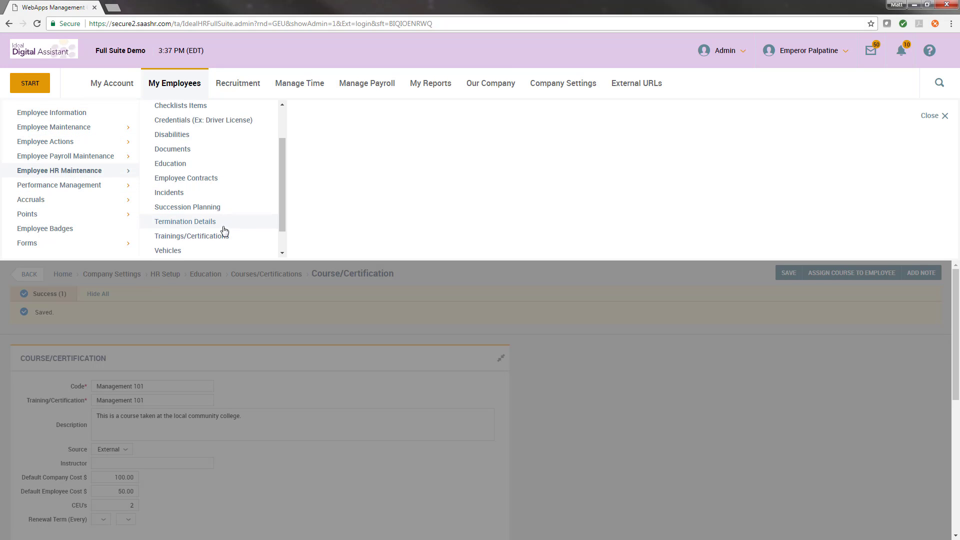
scroll(210, 222, "down", 1)
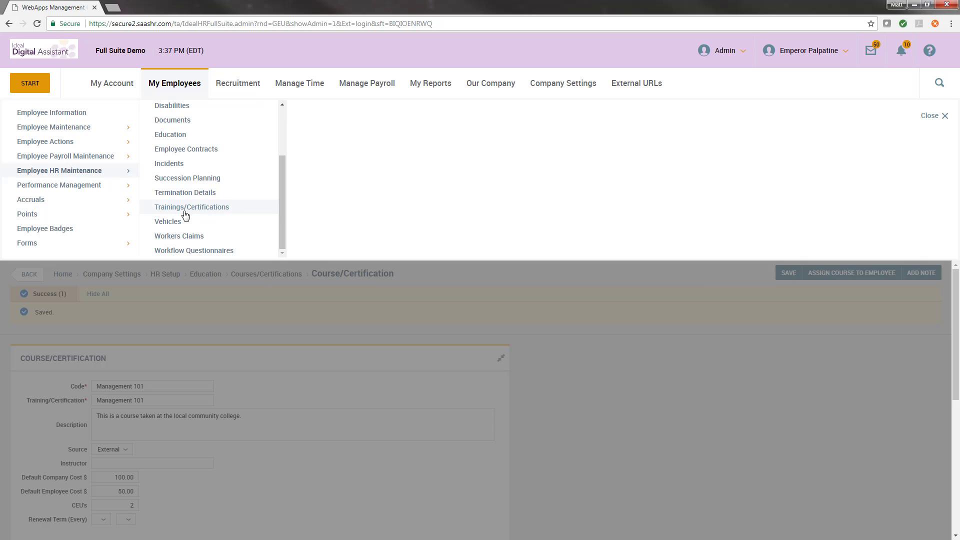
left_click(185, 208)
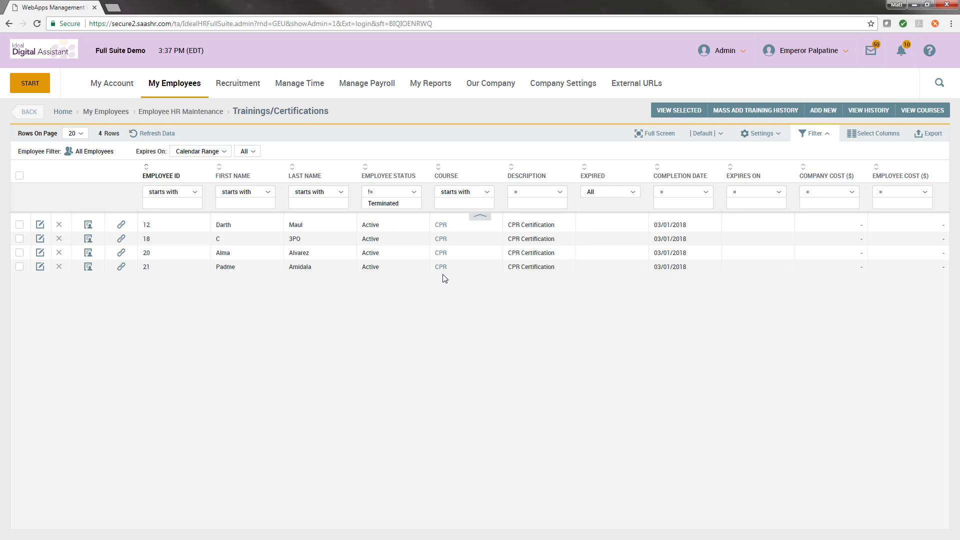
Add the Management 101 course for the single employee C3 P0, picked from the employee lookup.
left_click(832, 112)
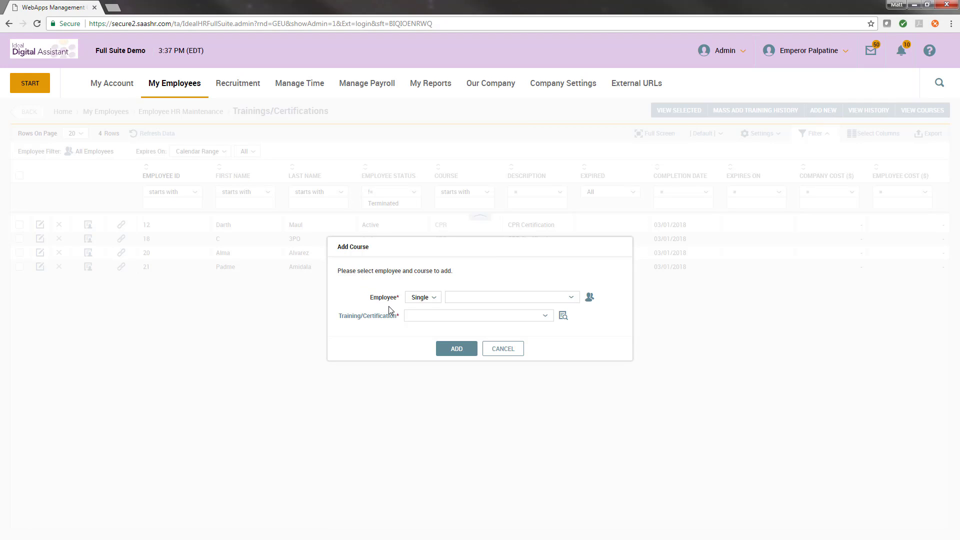
left_click(426, 301)
left_click(434, 327)
left_click(429, 298)
left_click(591, 300)
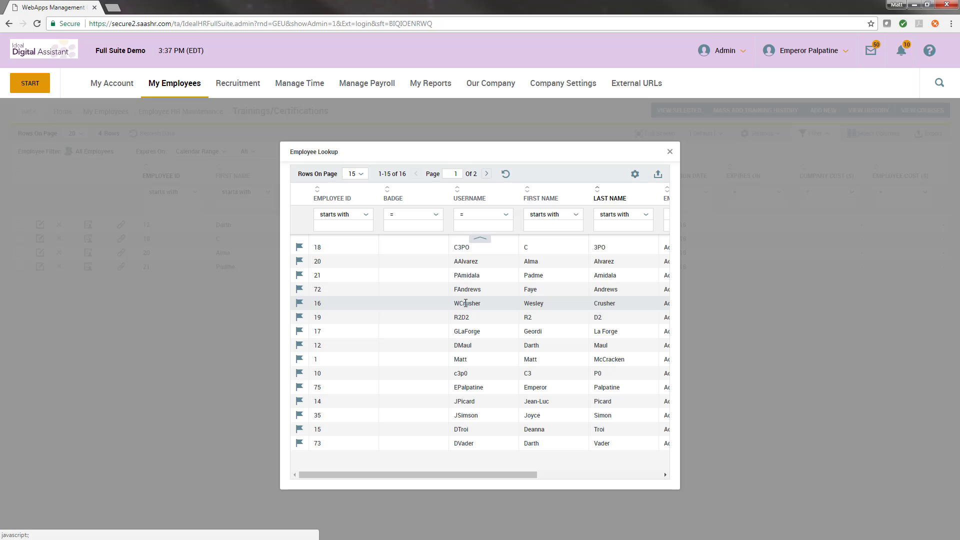
left_click(303, 374)
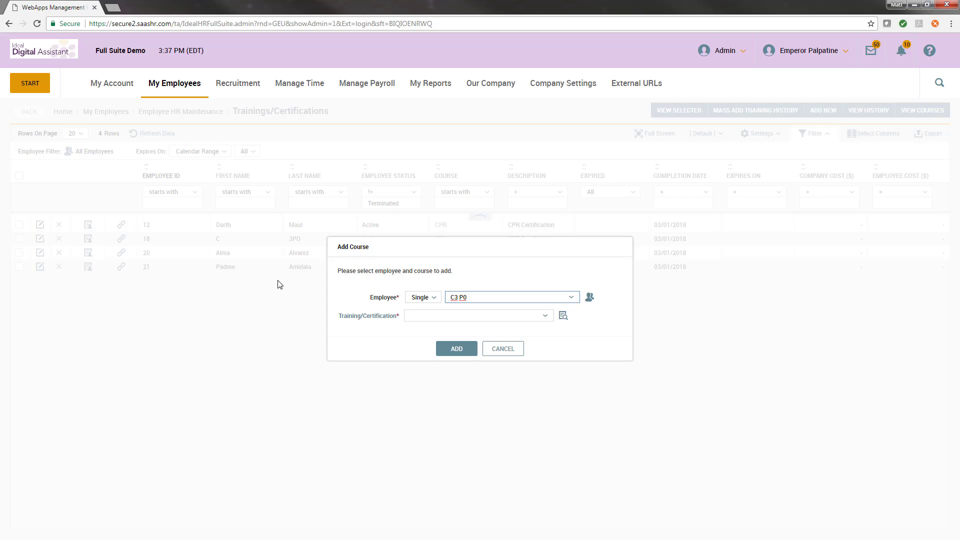
left_click(441, 316)
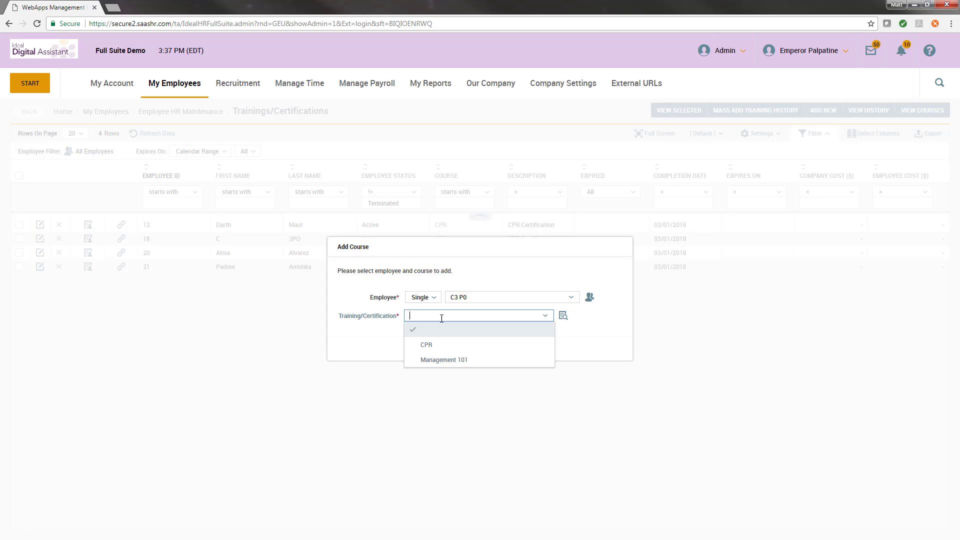
left_click(445, 362)
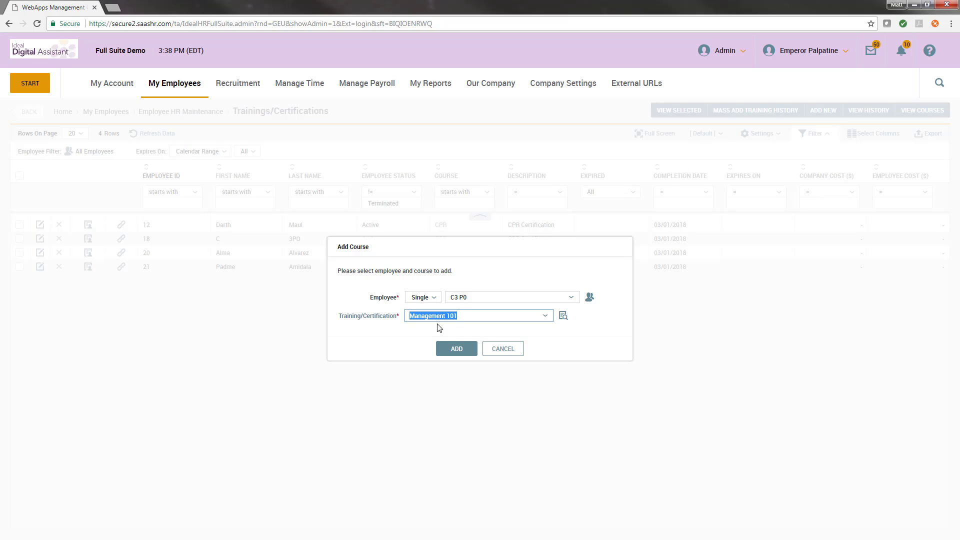
left_click(441, 349)
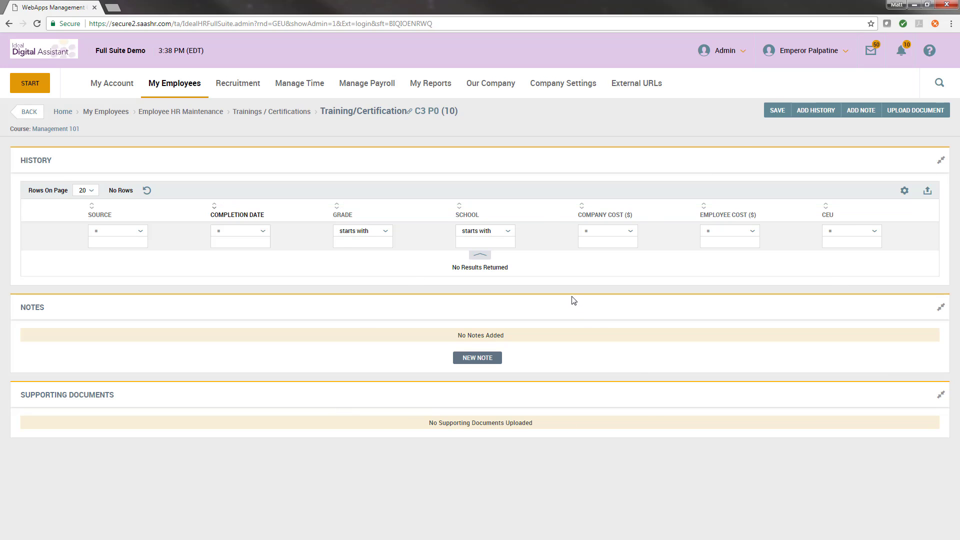
Add a training history entry with the prefilled dates, costs and CEU, and return to the Trainings/Certifications list.
left_click(811, 113)
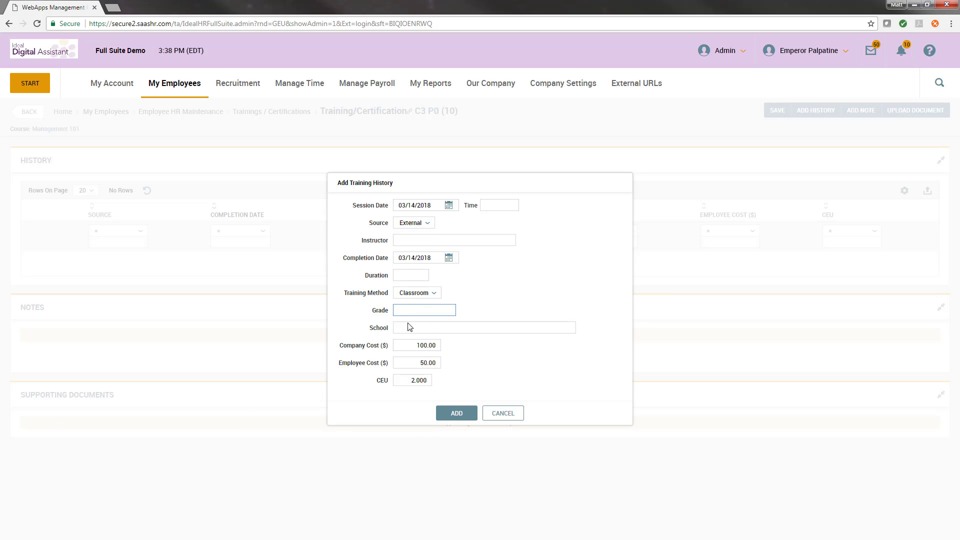
left_click(449, 408)
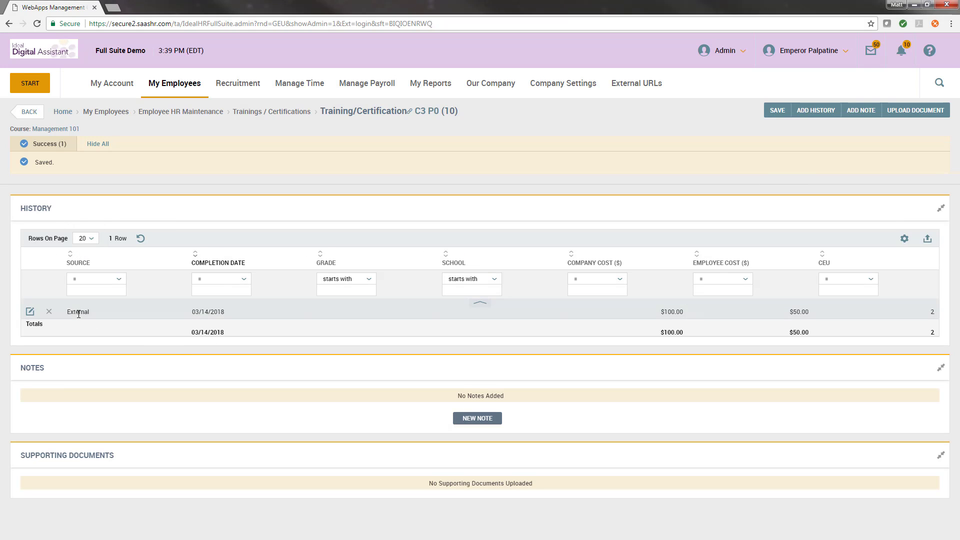
left_click_drag(66, 312, 242, 315)
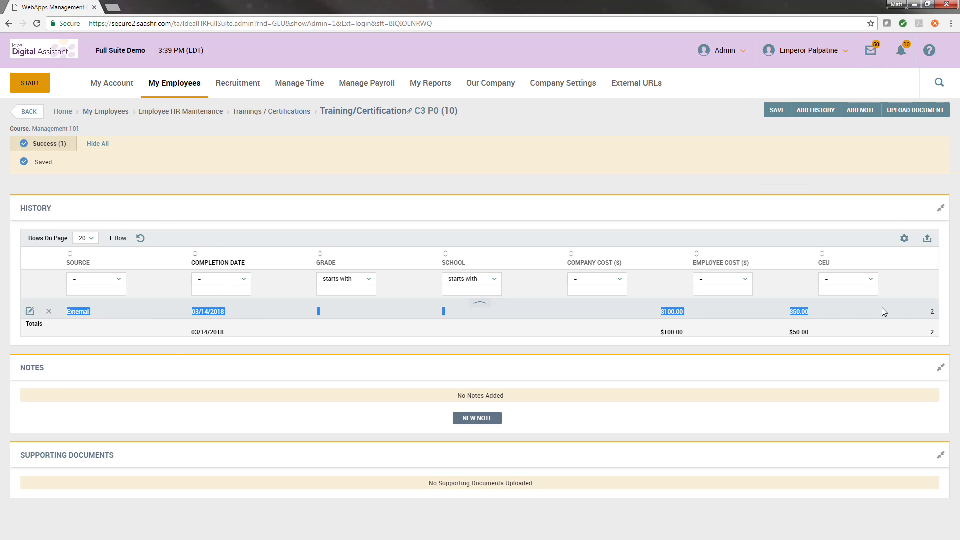
left_click(217, 309)
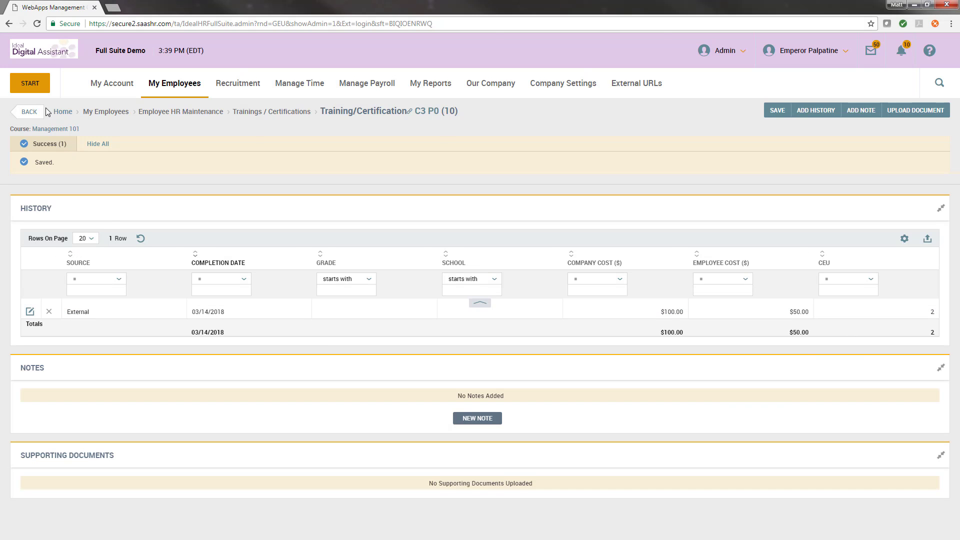
left_click(29, 112)
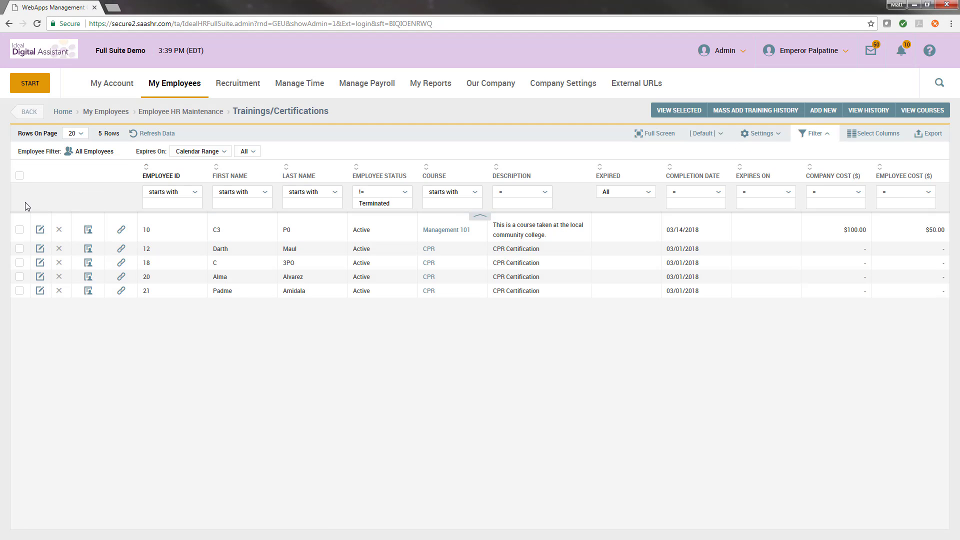
double_click(216, 230)
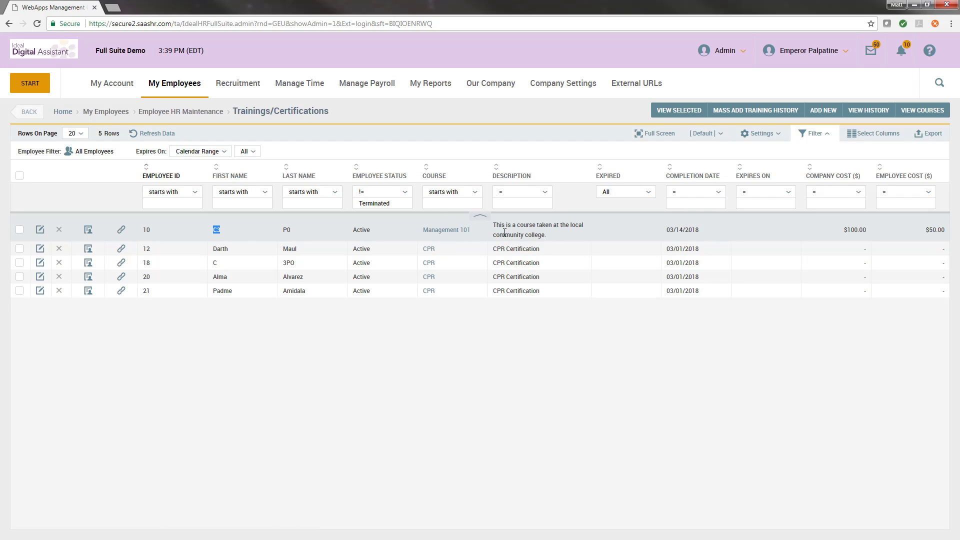
left_click(928, 230)
left_click_drag(666, 232, 698, 231)
left_click(701, 232)
Start adding a course for multiple employees and select the first five employees listed in the employee lookup.
left_click(830, 111)
left_click(438, 302)
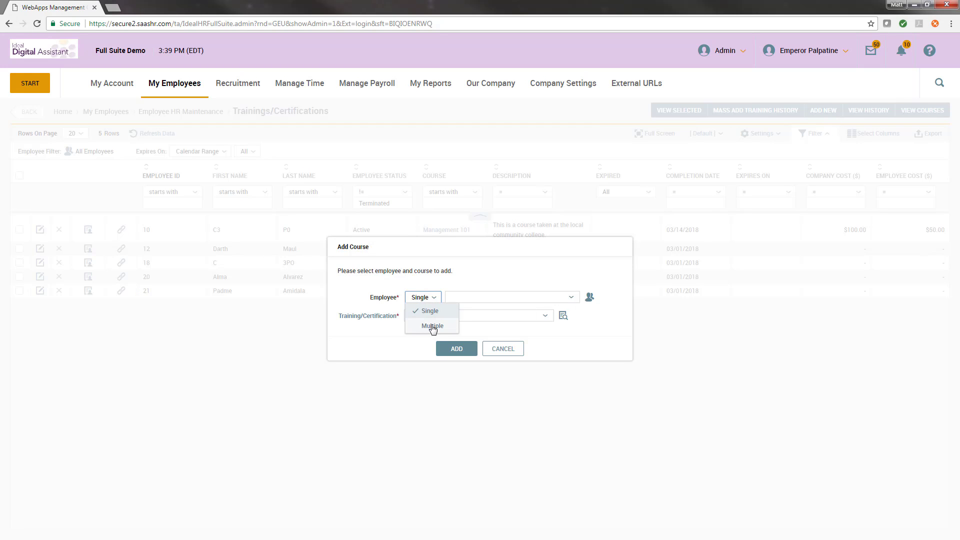
left_click(430, 328)
left_click(574, 297)
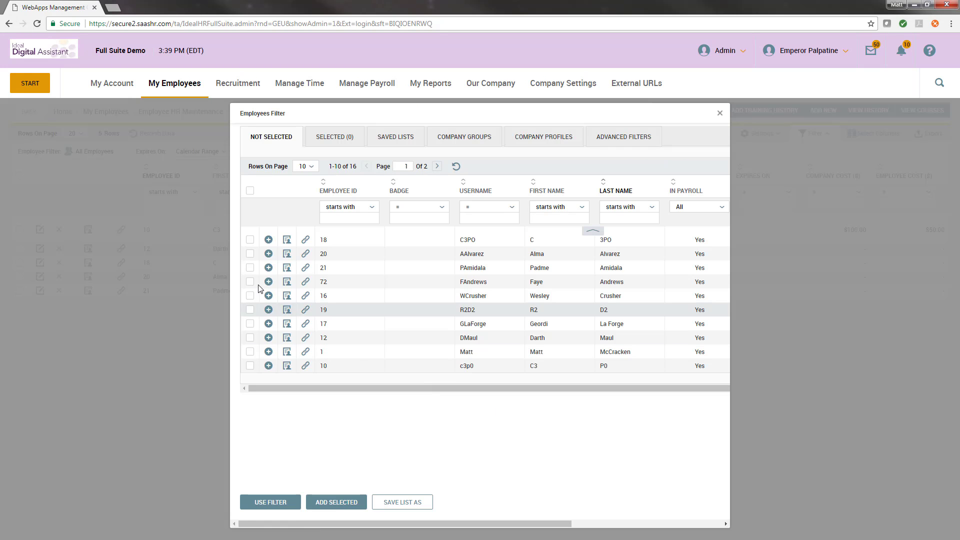
left_click(250, 240)
left_click(250, 254)
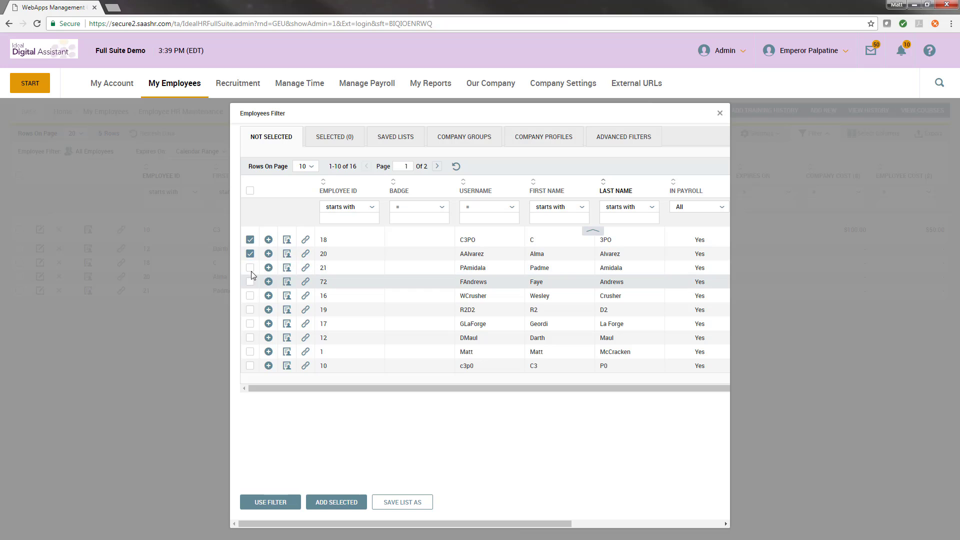
left_click(250, 268)
left_click(250, 282)
left_click(251, 296)
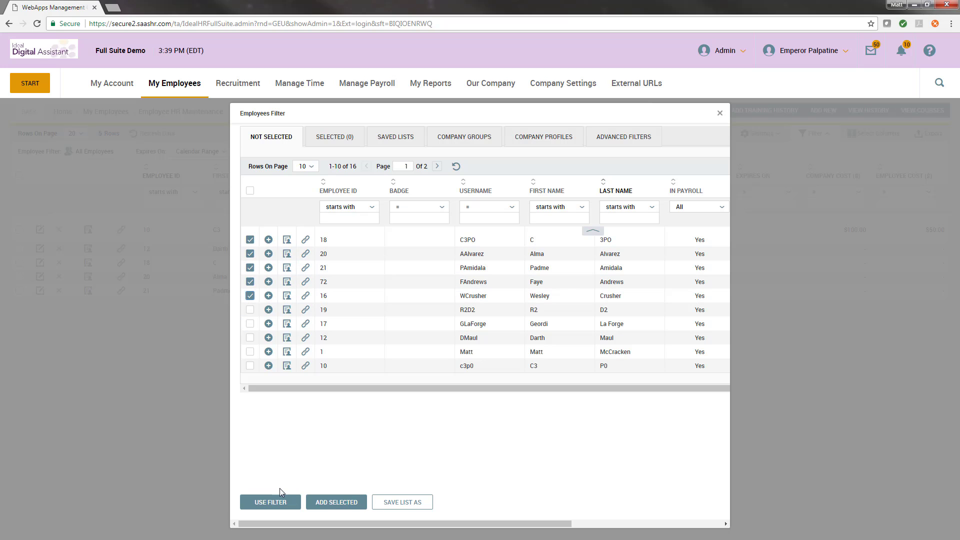
left_click(326, 502)
Choose Management 101 as the training/certification and add it to the selected employees.
left_click(505, 315)
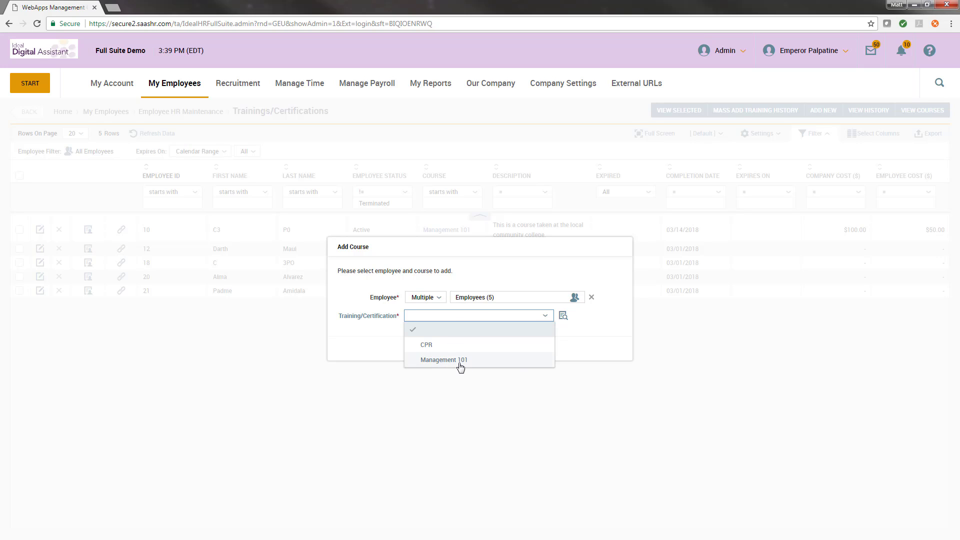
left_click(460, 368)
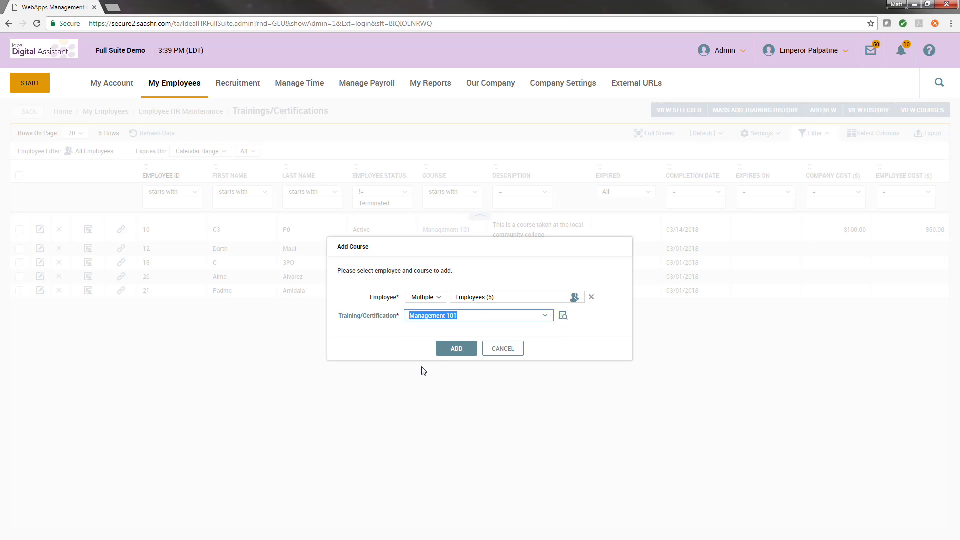
left_click(455, 350)
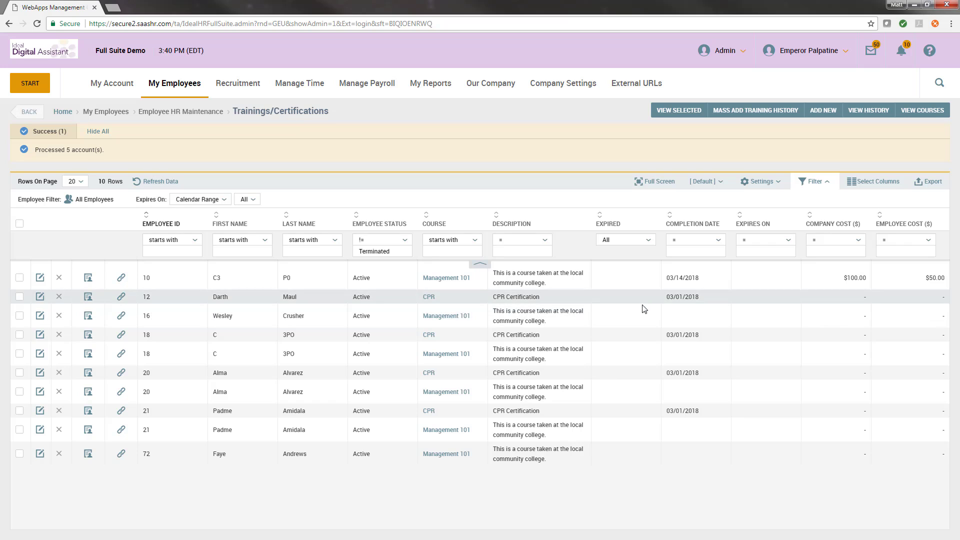
Mass add training history with completion date 03/14/2018 to the five Management 101 records that have no completion date.
left_click(20, 315)
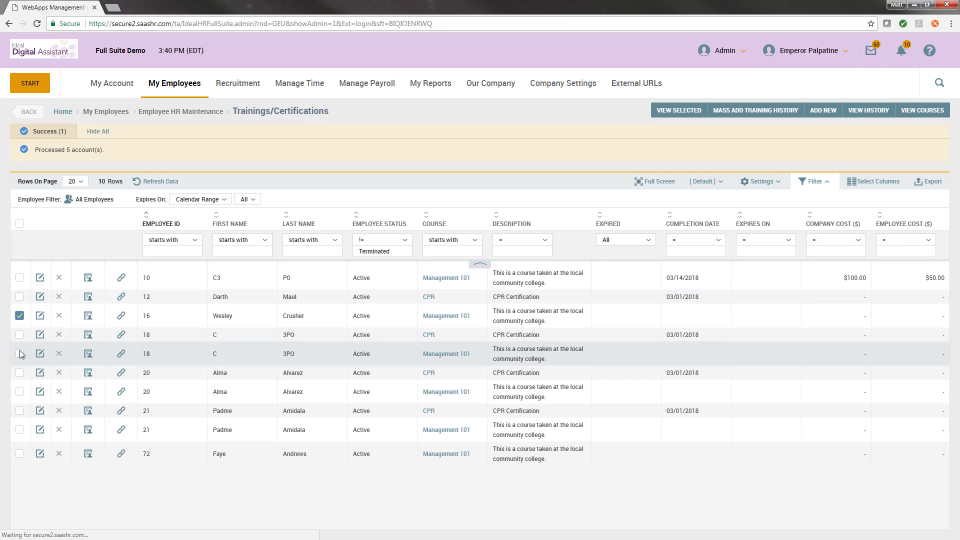
left_click(20, 353)
left_click(19, 391)
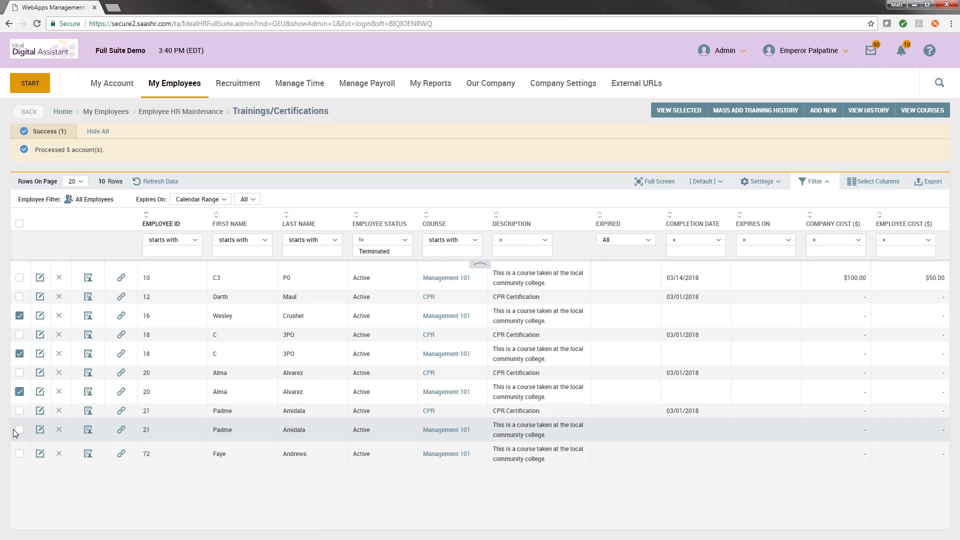
left_click(20, 429)
left_click(18, 455)
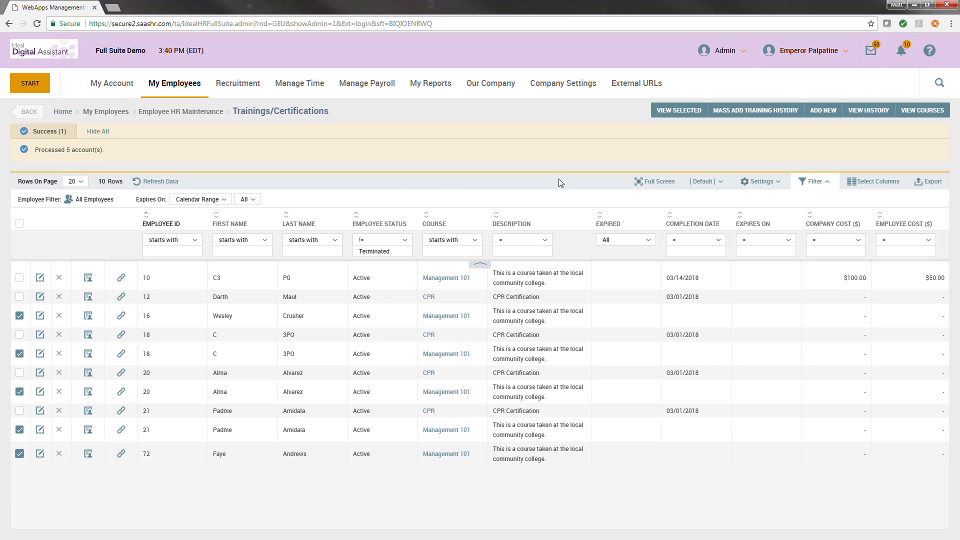
left_click(756, 117)
left_click(447, 207)
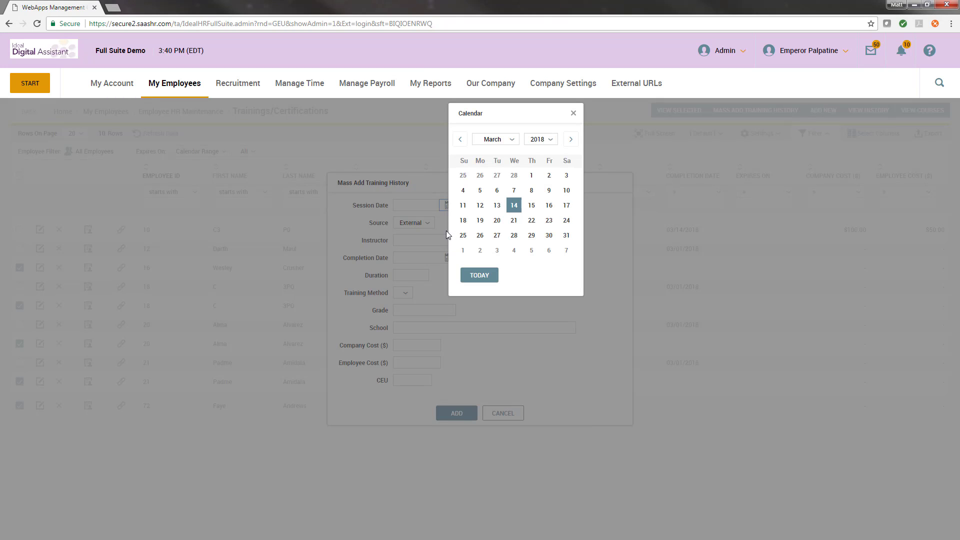
left_click(442, 229)
left_click(448, 258)
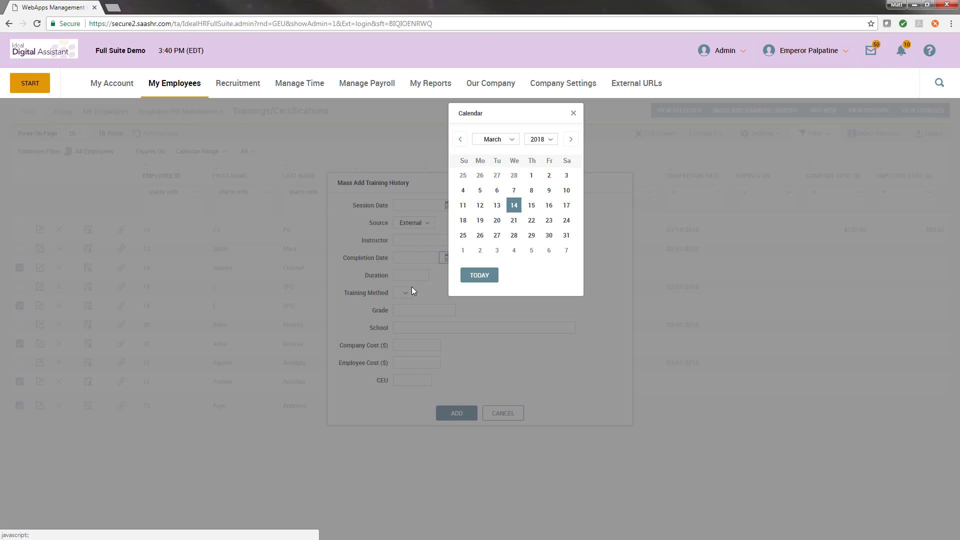
left_click(514, 205)
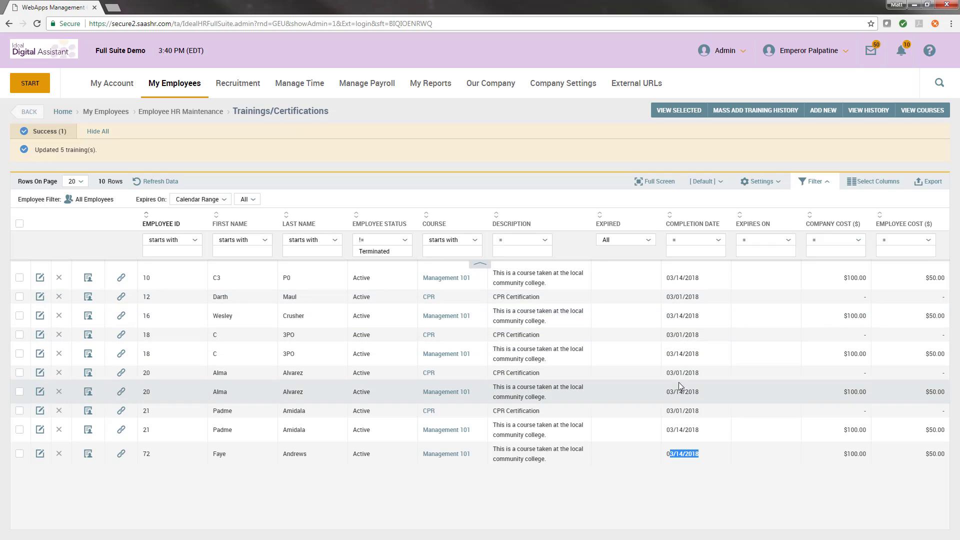
left_click(668, 478)
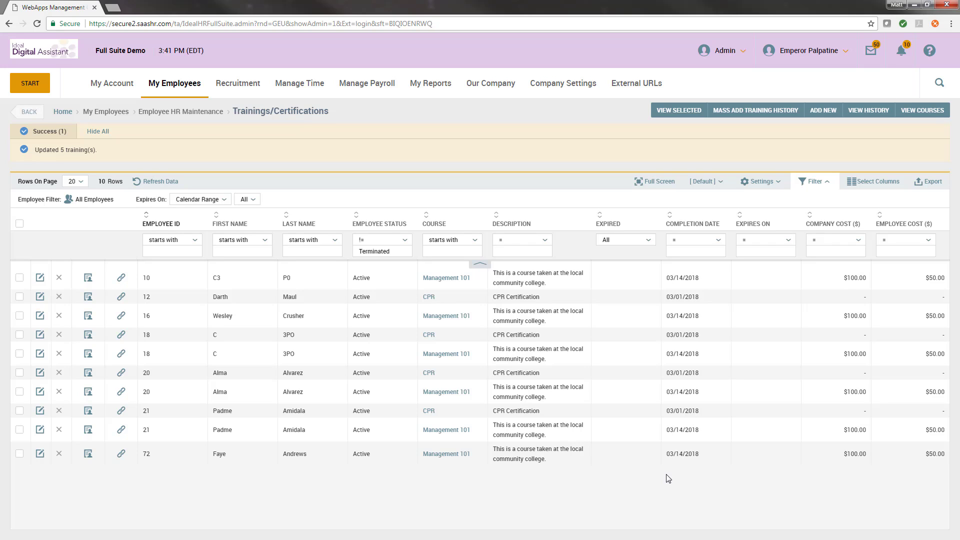
Open employee C3 P0's profile from Employee Information and show the employee's credentials.
left_click(181, 83)
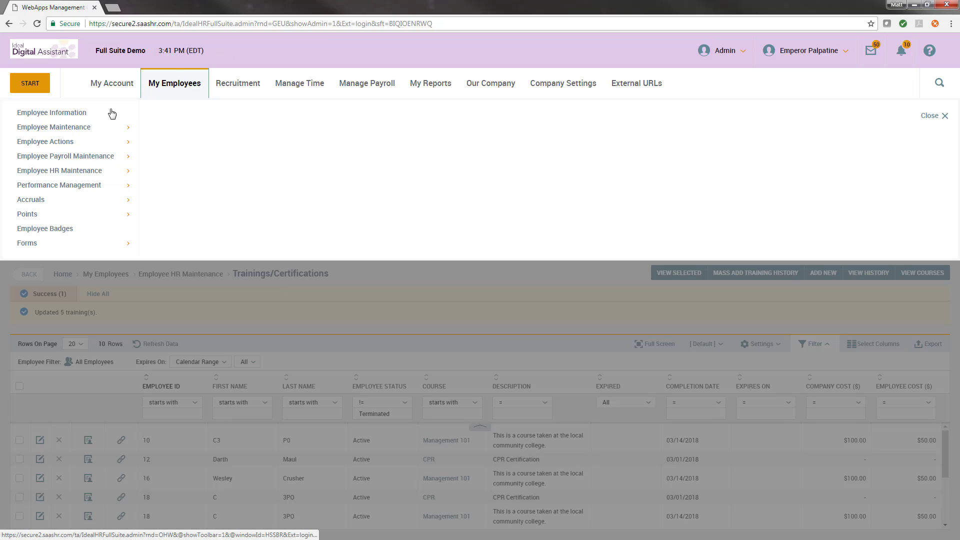
left_click(94, 116)
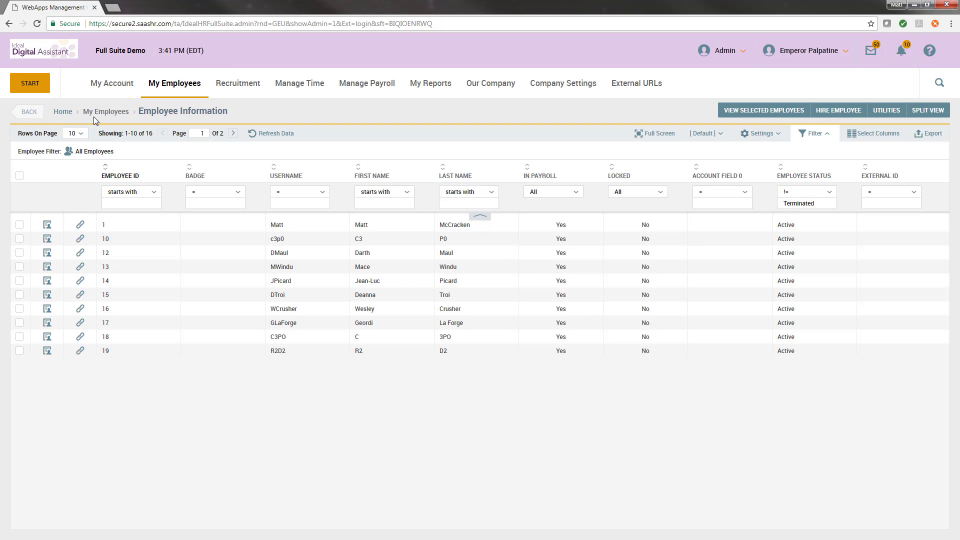
left_click(48, 239)
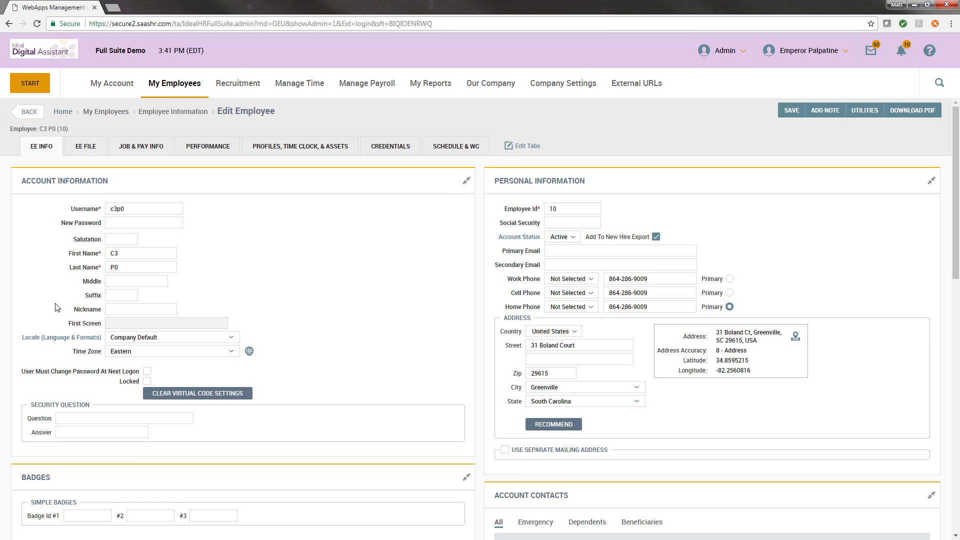
left_click(386, 150)
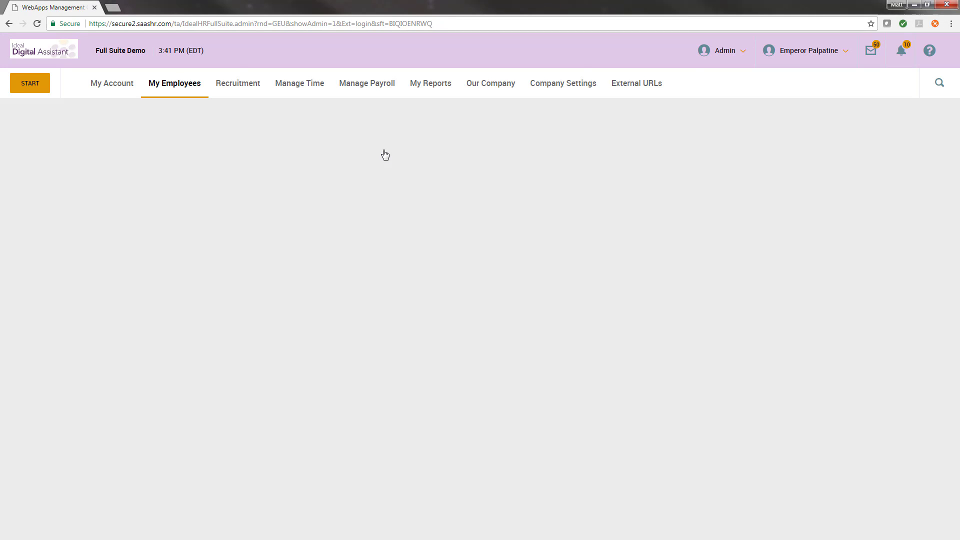
View the Management 101 training history under Training/Certifications and return to the employee's credentials.
left_click_drag(20, 293, 148, 288)
left_click(150, 282)
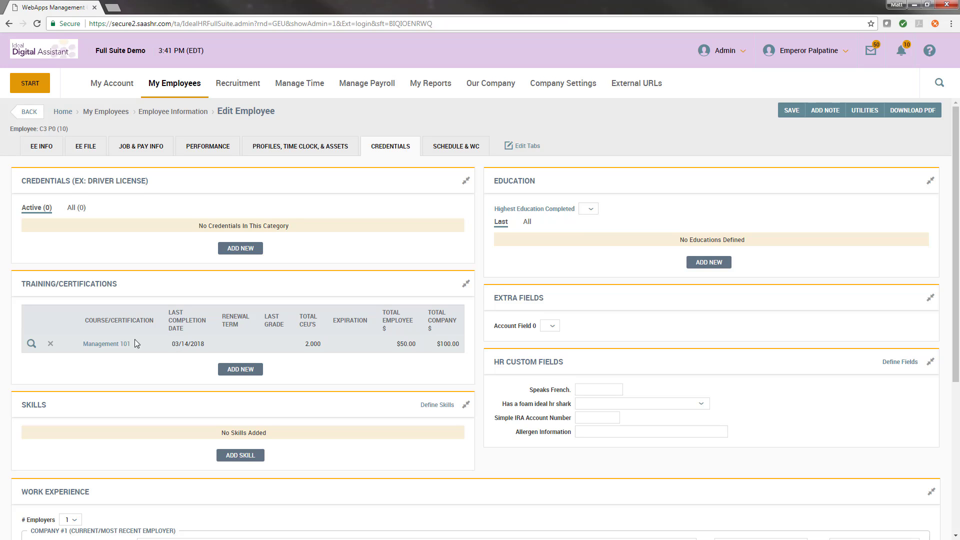
left_click(31, 343)
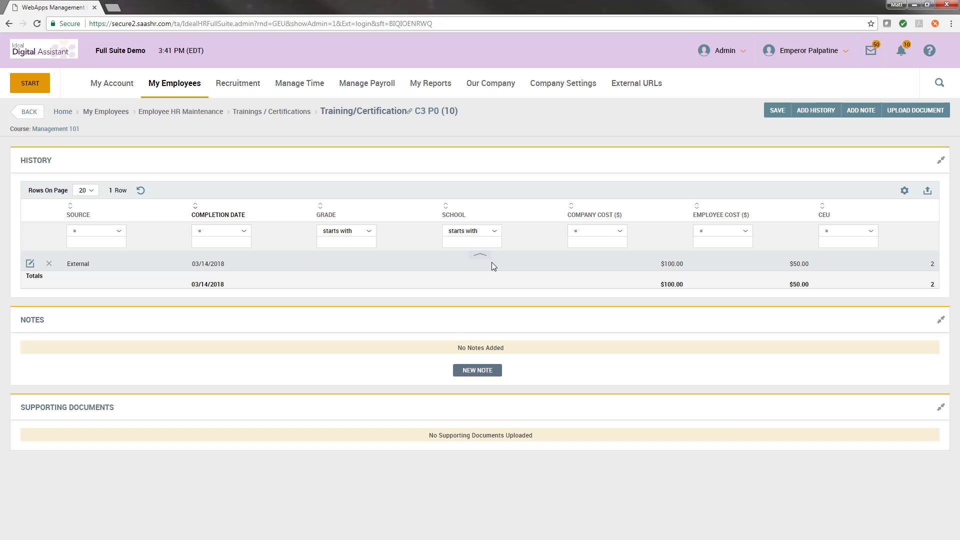
left_click(189, 111)
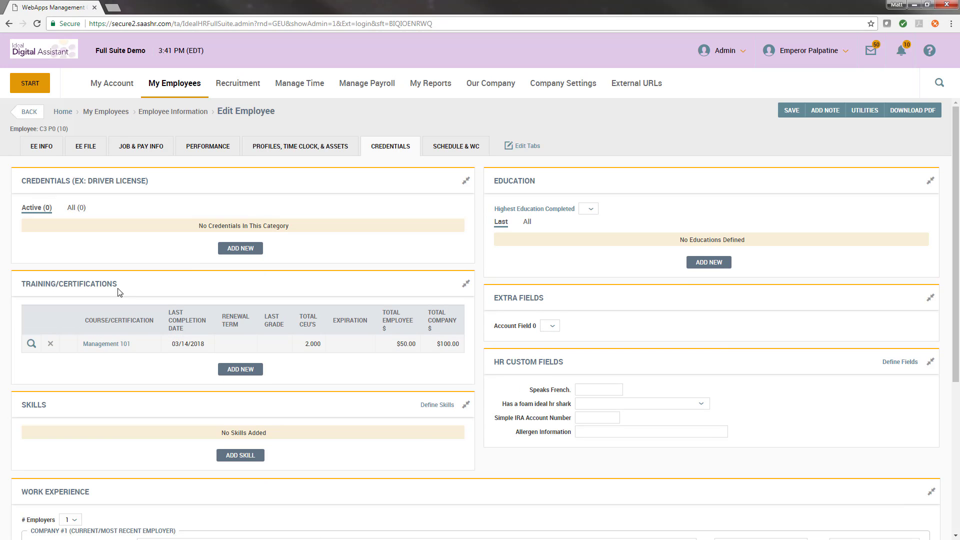